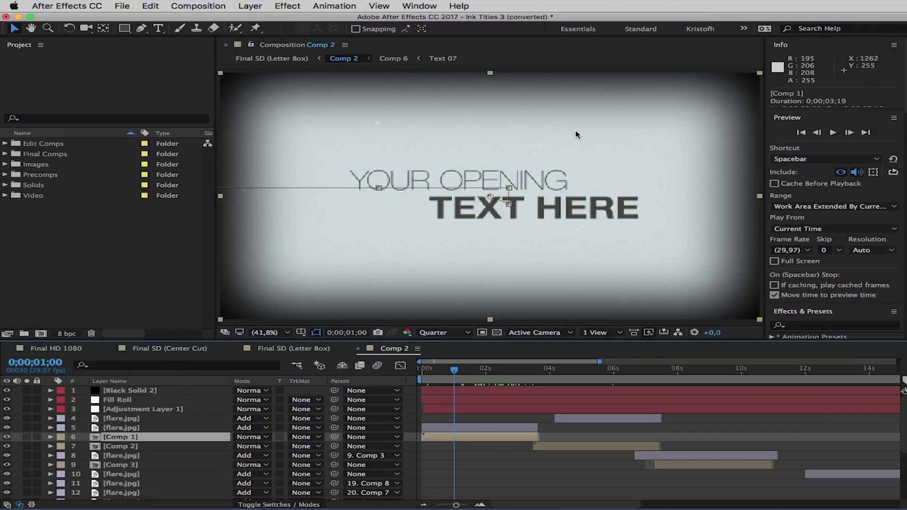
Step: Scrub through the title animations and zoom the timeline out to the full 40 seconds
left_click_drag(419, 370, 582, 376)
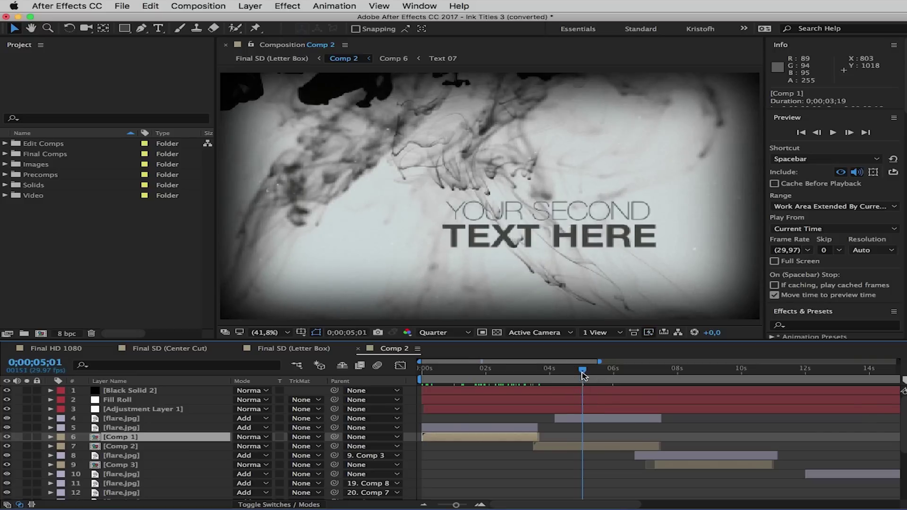
left_click(715, 374)
left_click_drag(769, 370, 863, 374)
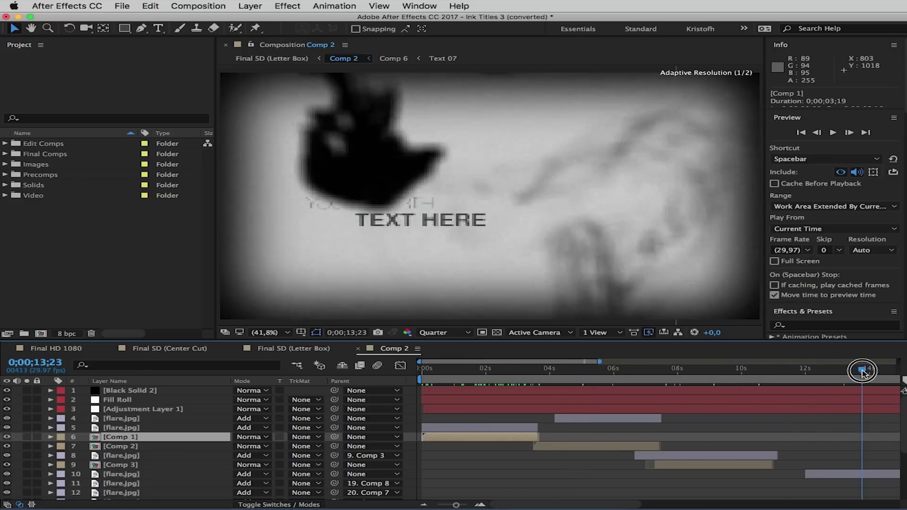
left_click_drag(863, 374, 889, 371)
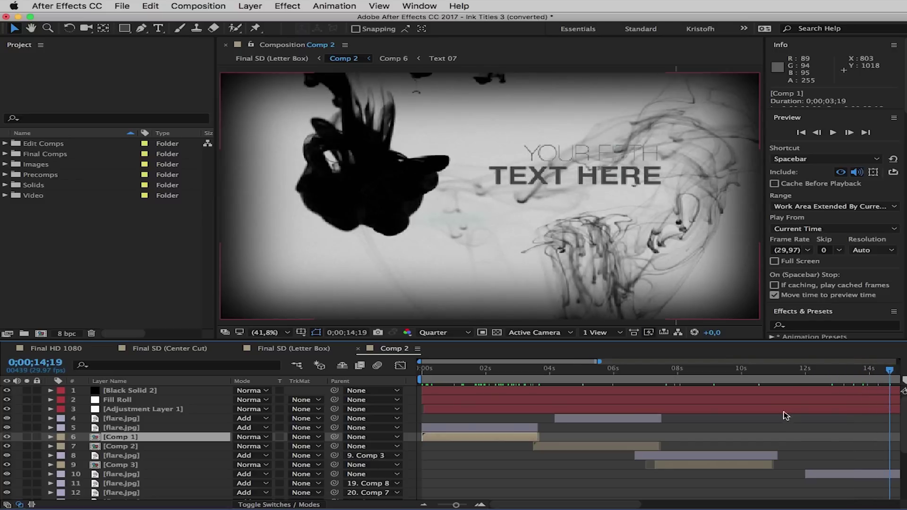
key("semicolon")
mouse_move(633, 371)
left_mouse_down()
mouse_move(888, 373)
mouse_move(806, 375)
mouse_move(897, 358)
mouse_move(446, 375)
left_mouse_up()
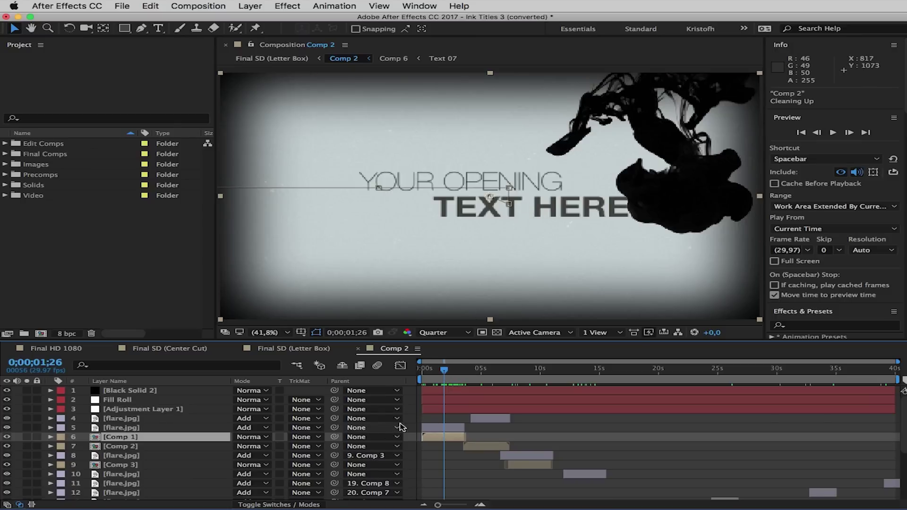
Step: Inspect the Black Solid 2 and Fill Roll layers in their own layer viewers
scroll(203, 439, "down", 2)
scroll(200, 432, "down", 3)
scroll(197, 426, "up", 5)
left_click(111, 428)
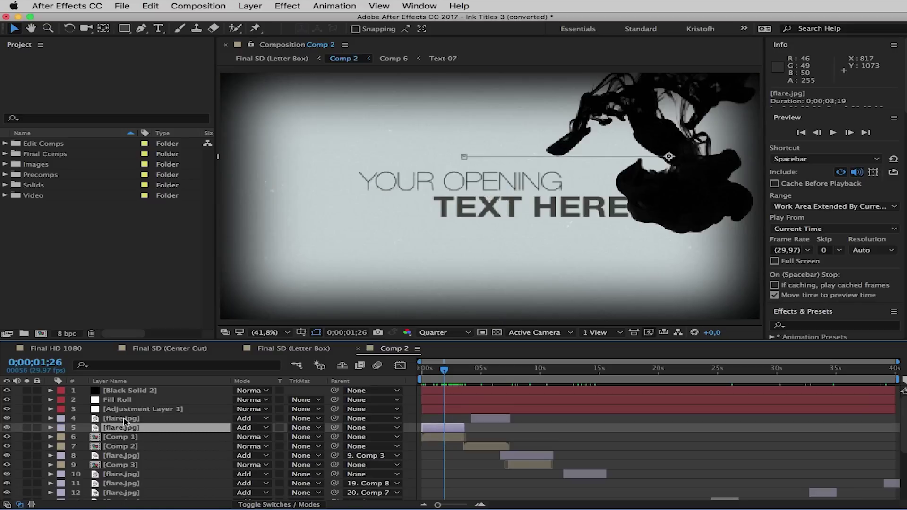
left_click(126, 410)
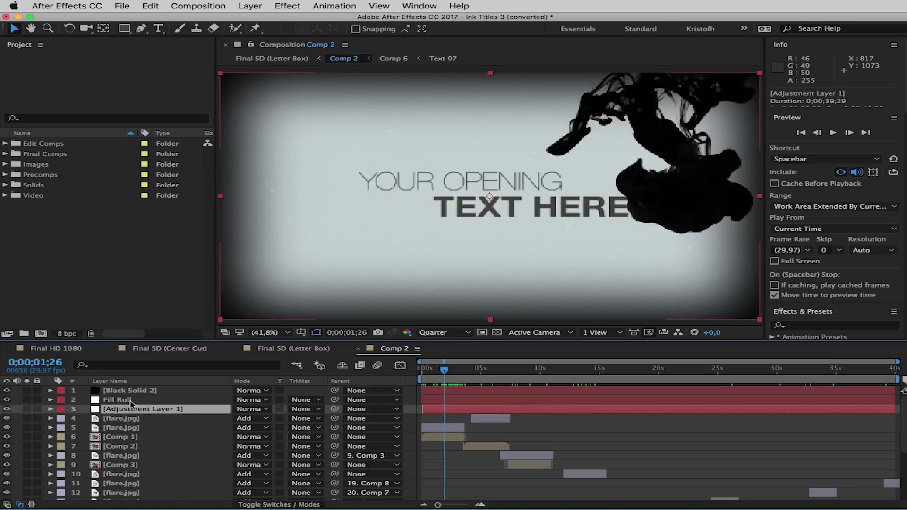
double_click(125, 391)
left_click(297, 44)
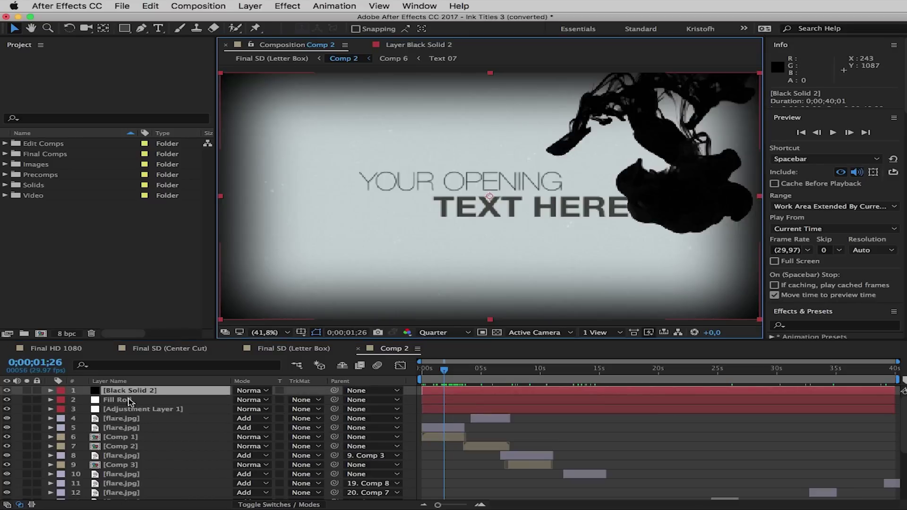
double_click(128, 400)
left_click(306, 47)
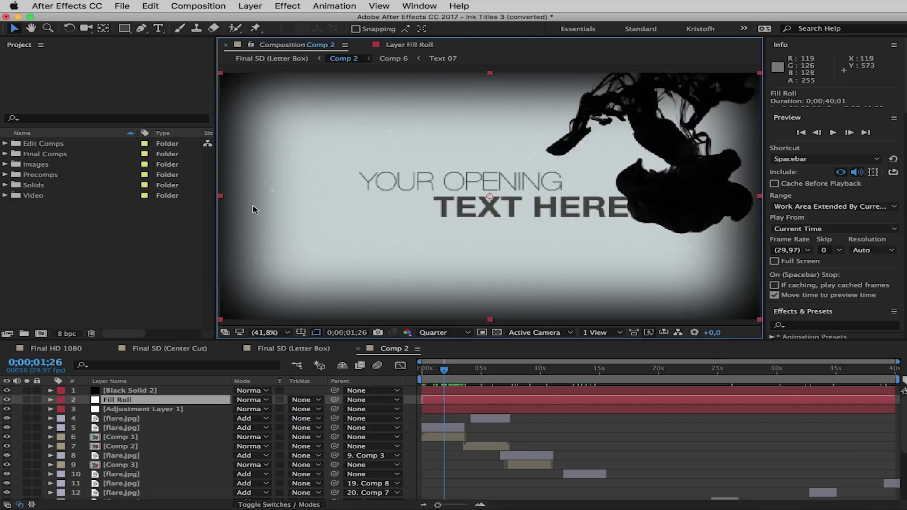
Step: Open flare.jpg in its layer viewer and reveal its Opacity keyframes
left_click(135, 419)
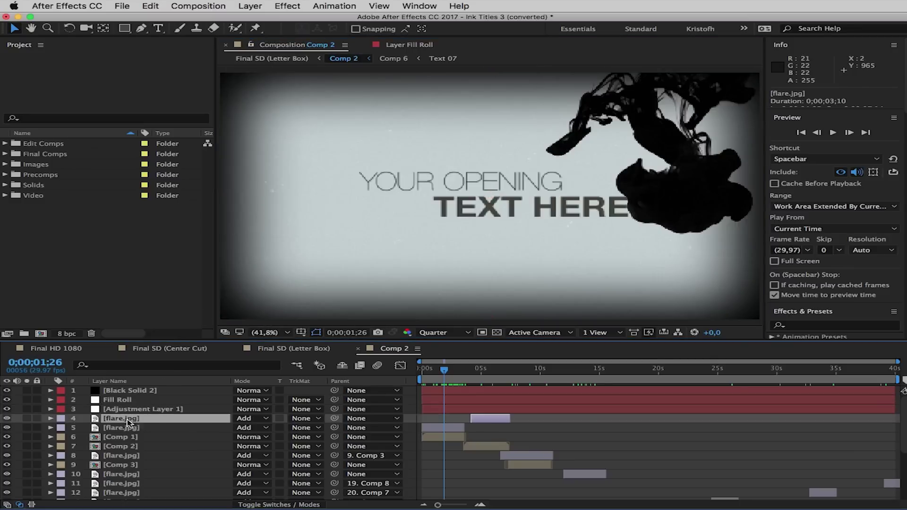
double_click(125, 419)
key("t")
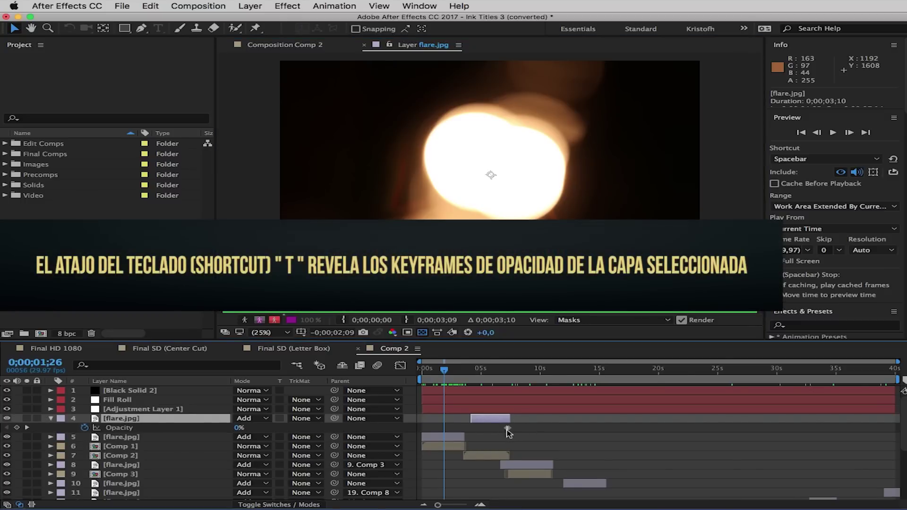
Step: Scrub to the flare's fade-in and preview it in Comp 2 from 0;00;07;03
scroll(507, 432, "up", 5)
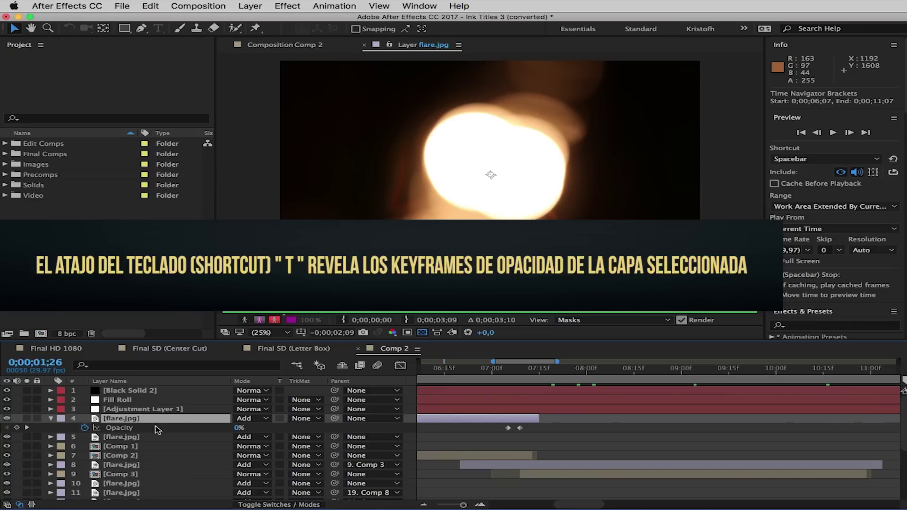
left_click_drag(500, 369, 519, 371)
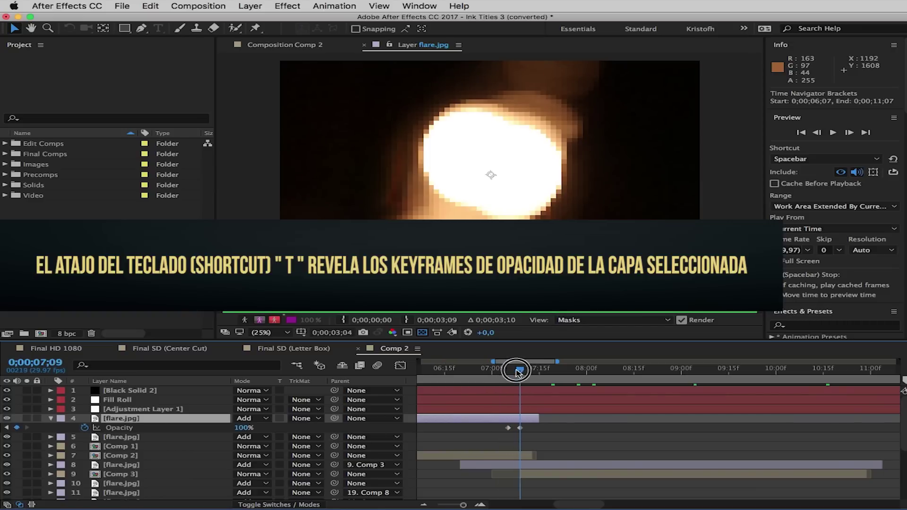
left_click_drag(519, 371, 495, 370)
left_click(285, 44)
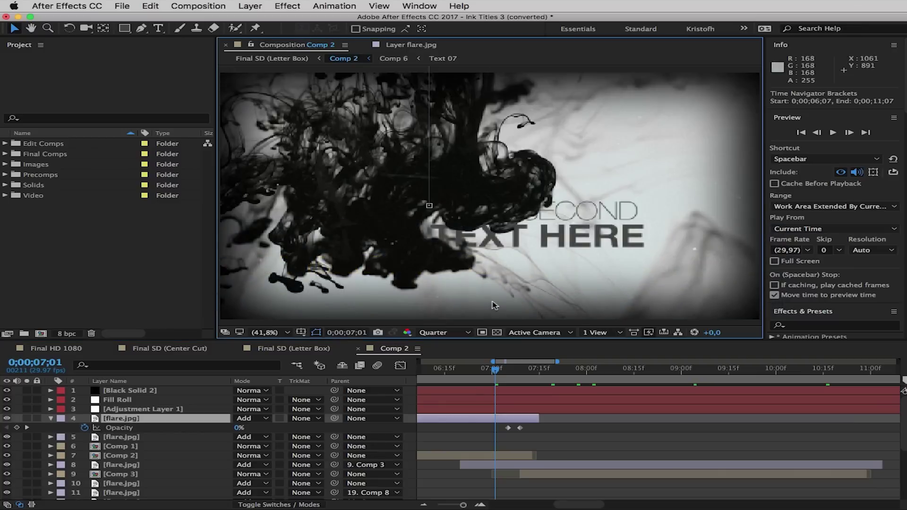
left_click(501, 371)
key("space")
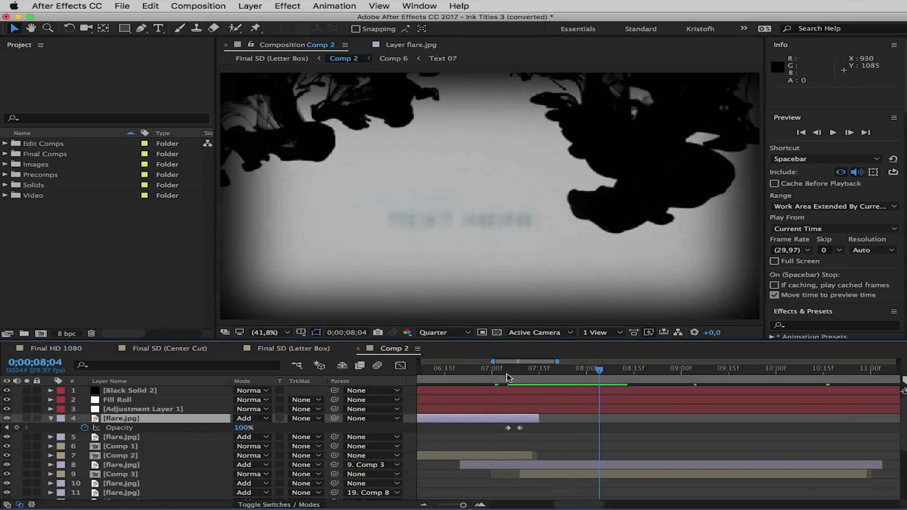
key("space")
Step: Zoom the timeline back out, return to the opening title frame, and select Comp 1
key("space")
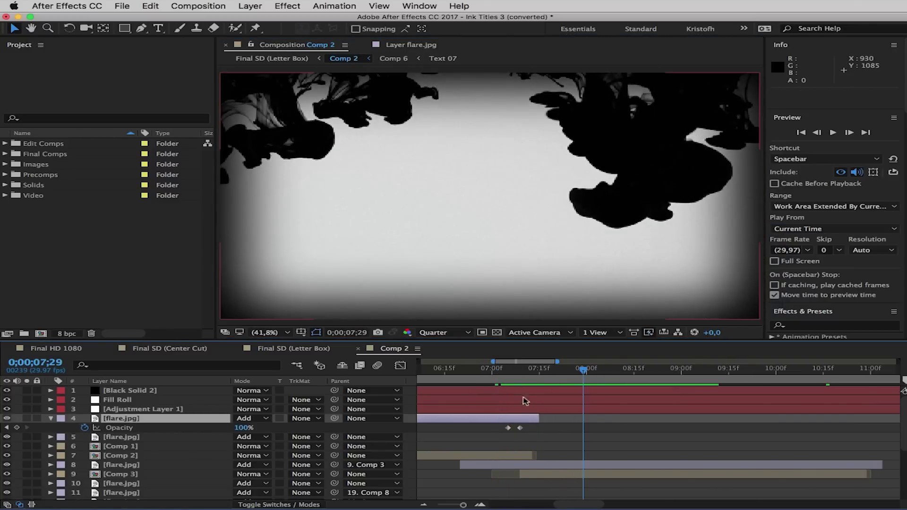
key("semicolon")
key("space")
left_click_drag(458, 370, 438, 374)
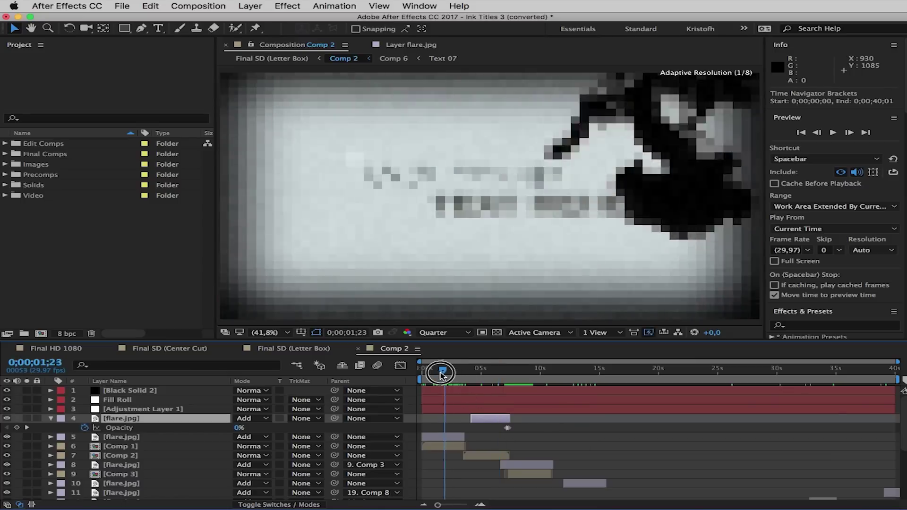
mouse_move(439, 373)
left_mouse_down()
mouse_move(423, 376)
mouse_move(439, 373)
left_mouse_up()
scroll(241, 422, "down", 1)
left_click(241, 421)
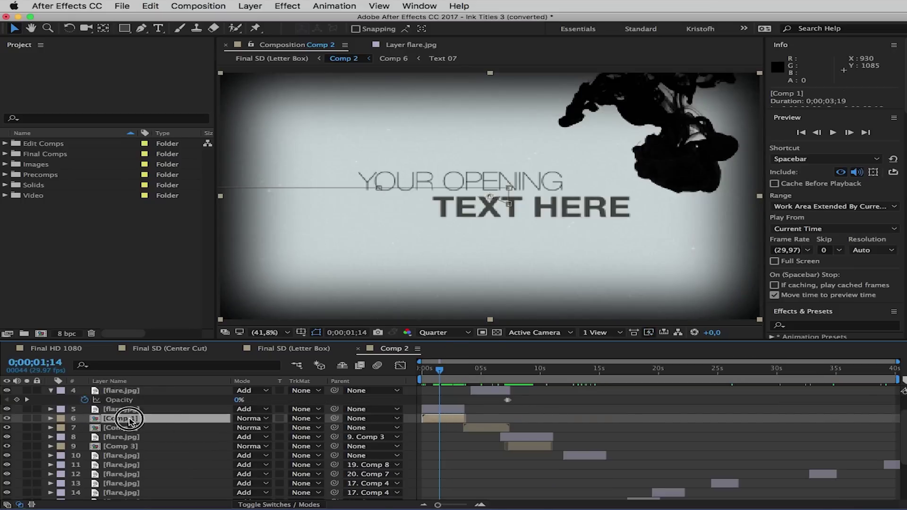
Step: Open Comp 1 and drag the Camer Control null's Y position from 536 to 522
double_click(132, 418)
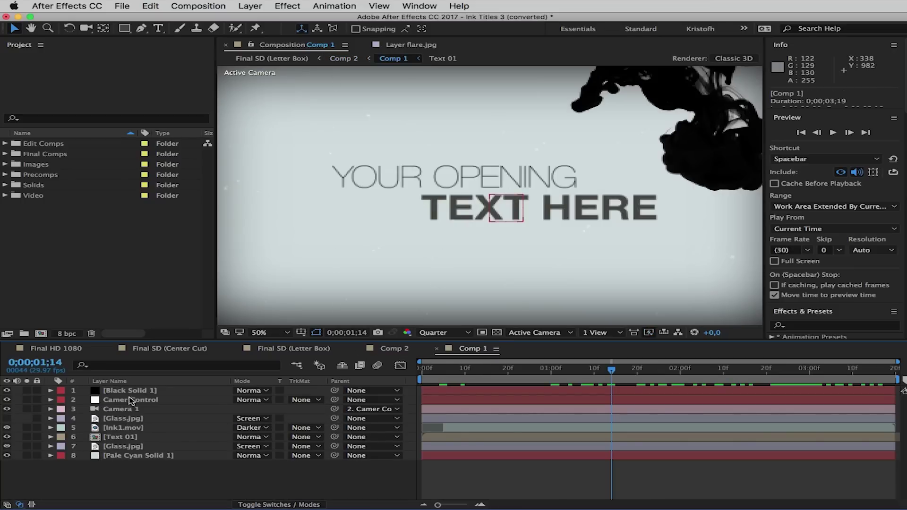
left_click(122, 410)
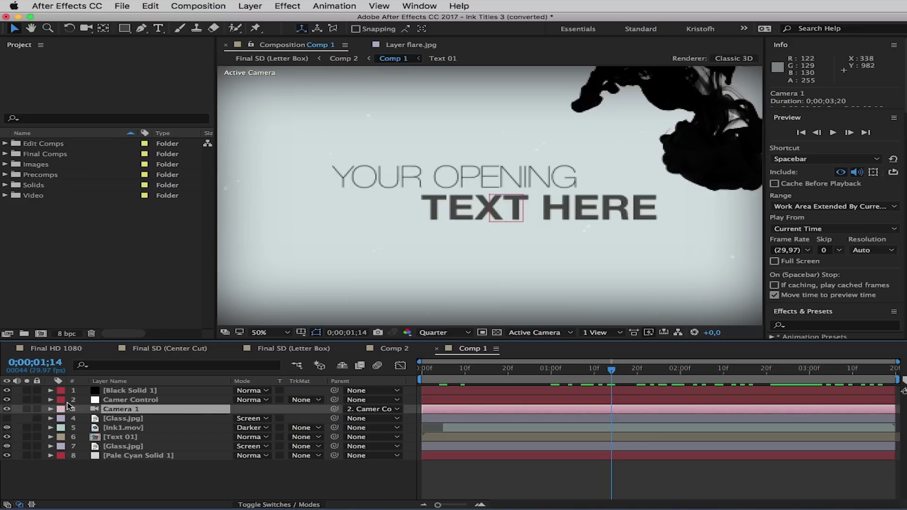
left_click(135, 400)
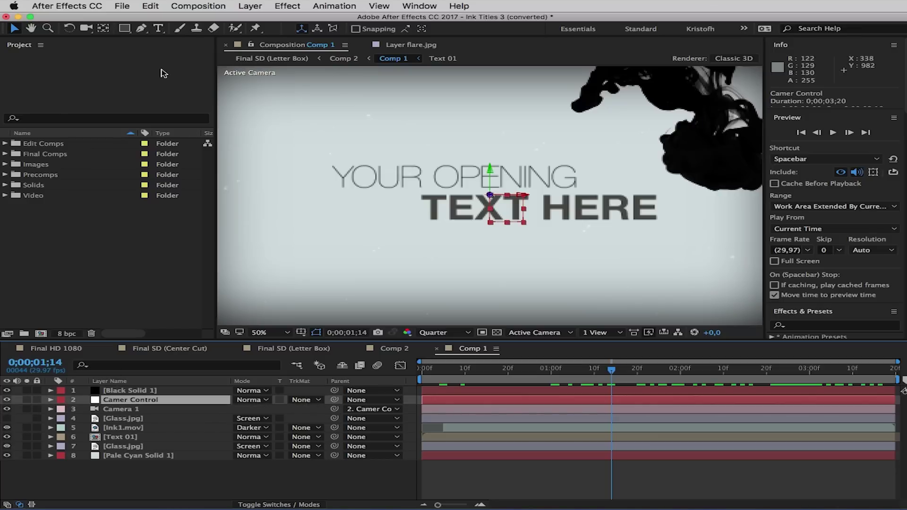
key("F3")
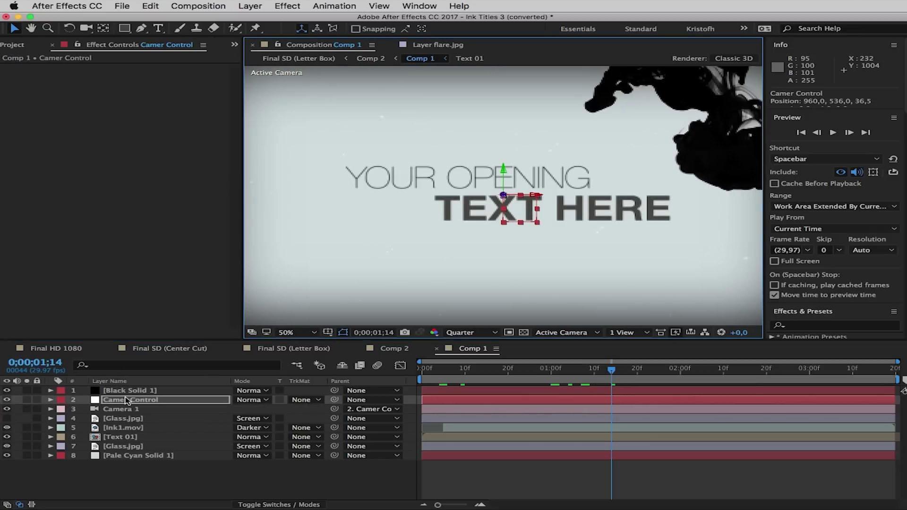
left_click(137, 401)
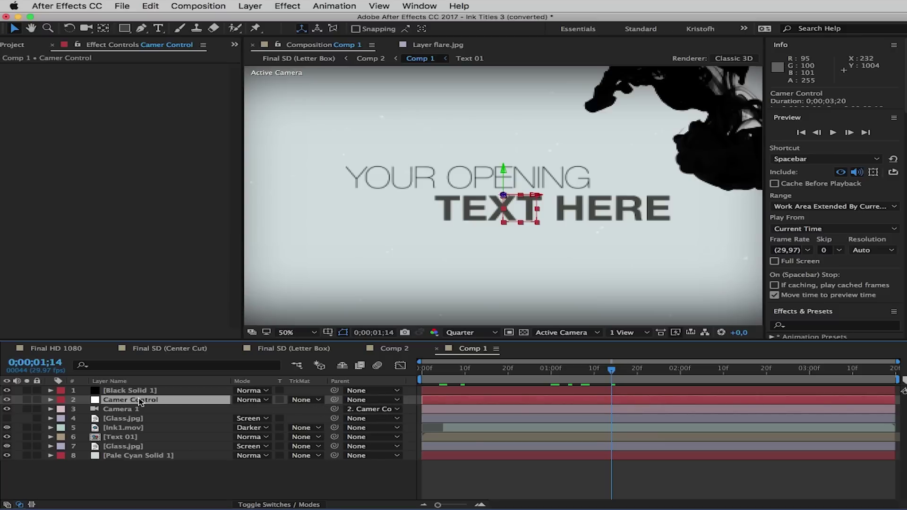
mouse_move(503, 172)
left_mouse_down()
mouse_move(515, 216)
mouse_move(503, 169)
left_mouse_up()
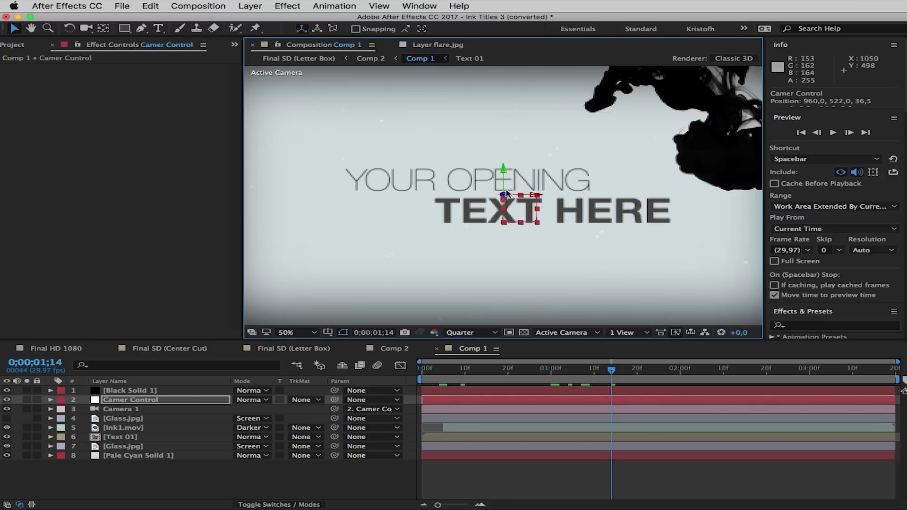
Step: Set the viewer to Fit and shift the Ink1.mov layer 17 frames earlier, keeping it visible
left_click(124, 427)
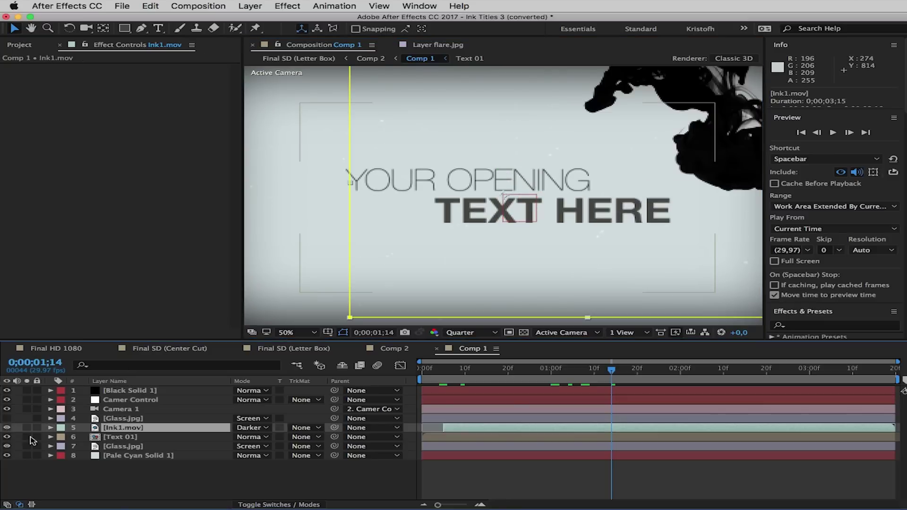
left_click(6, 428)
left_click(7, 428)
left_click(298, 332)
left_click(302, 338)
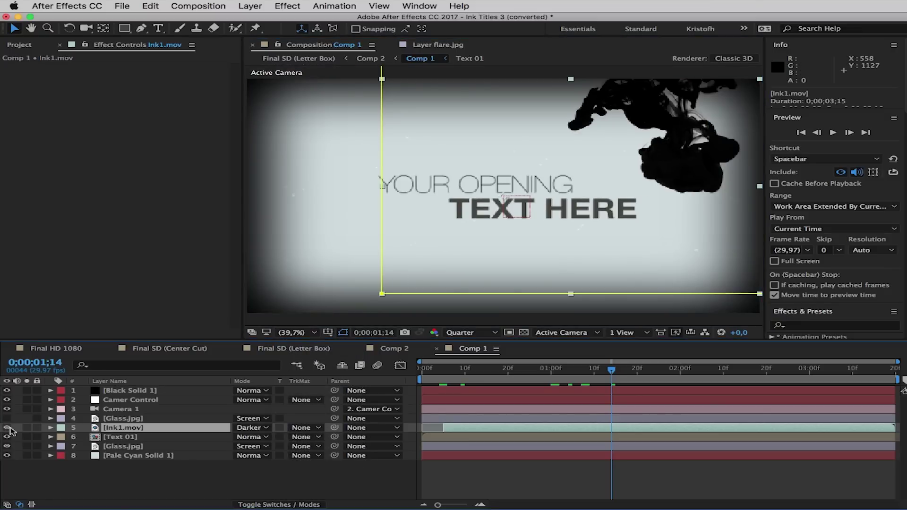
left_click(7, 428)
left_click(7, 428)
mouse_move(485, 428)
left_mouse_down()
mouse_move(410, 430)
mouse_move(618, 419)
mouse_move(481, 433)
left_mouse_up()
left_click(124, 438)
Step: Toggle Text 01's visibility and tilt the layer slightly in 3D rotation
left_click(7, 438)
left_click(7, 437)
left_click(6, 438)
left_click(6, 438)
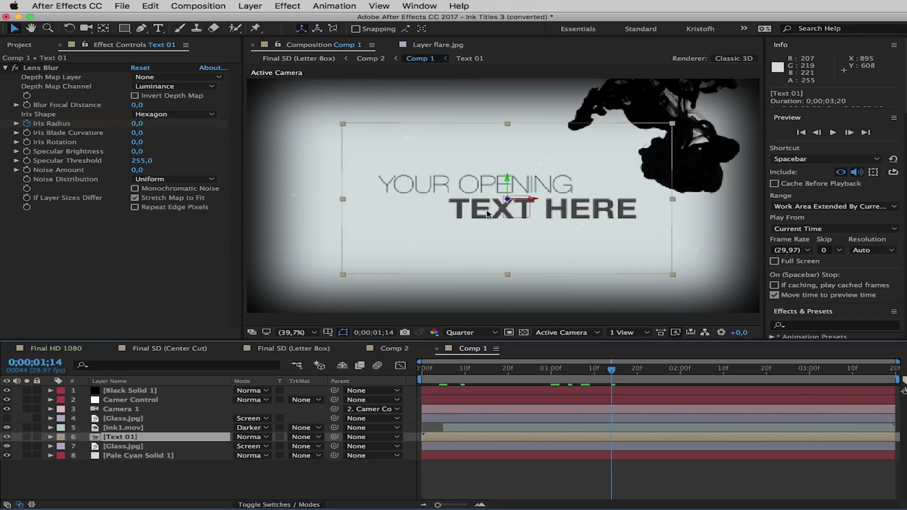
key("w")
left_click_drag(492, 211, 516, 182)
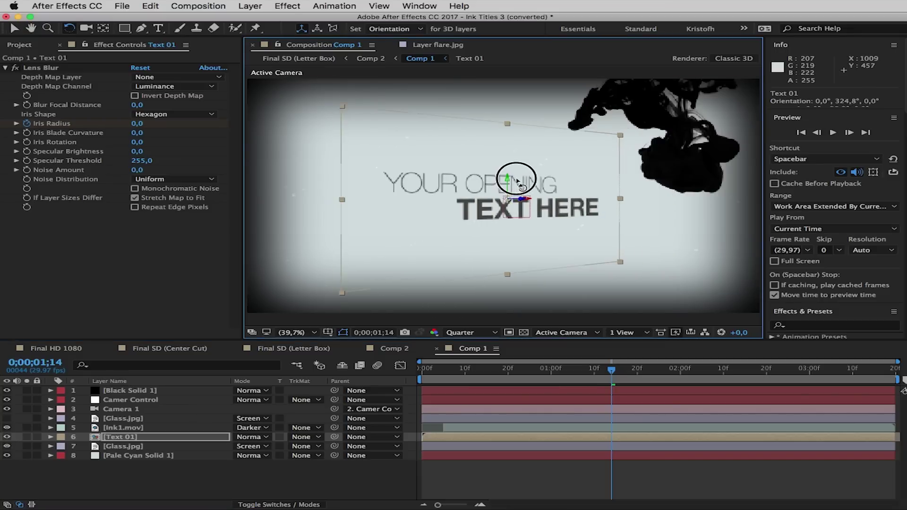
Step: Open the Text 01 precomp, glancing at Comp 2 and Comp 1 on the way
double_click(131, 437)
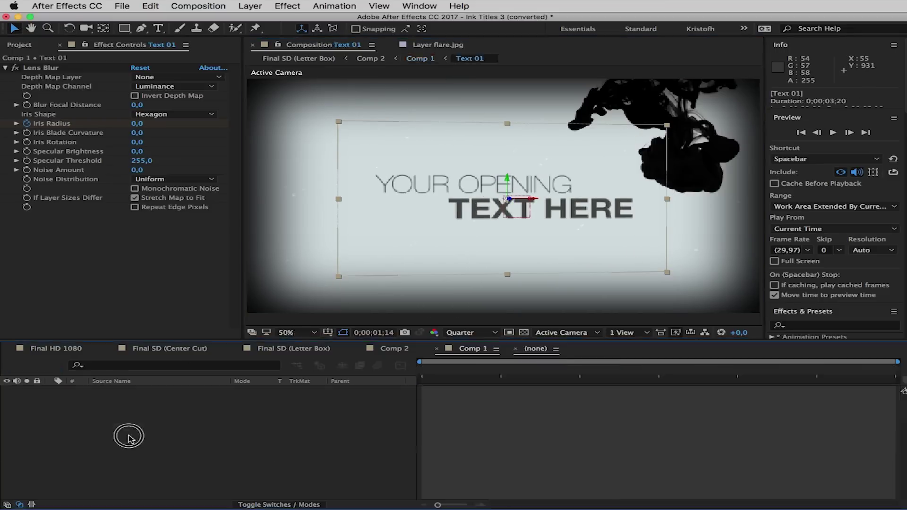
left_click(391, 350)
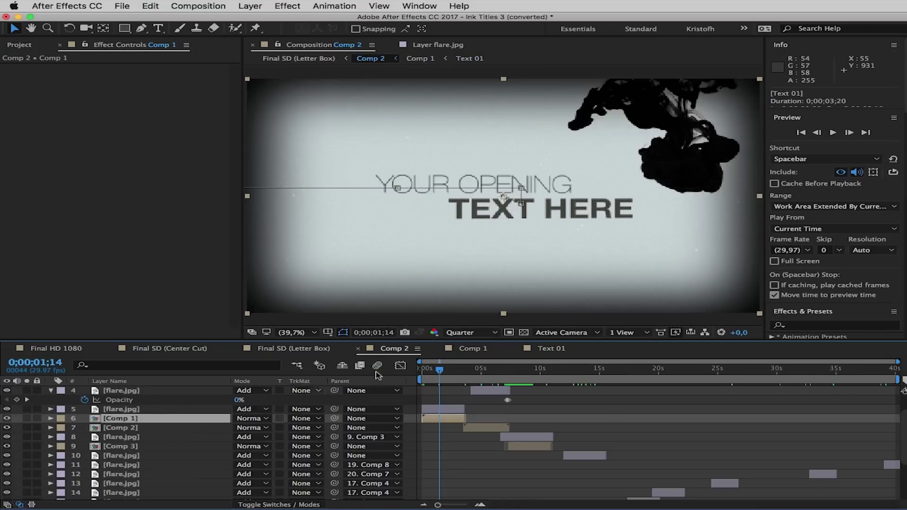
left_click(473, 350)
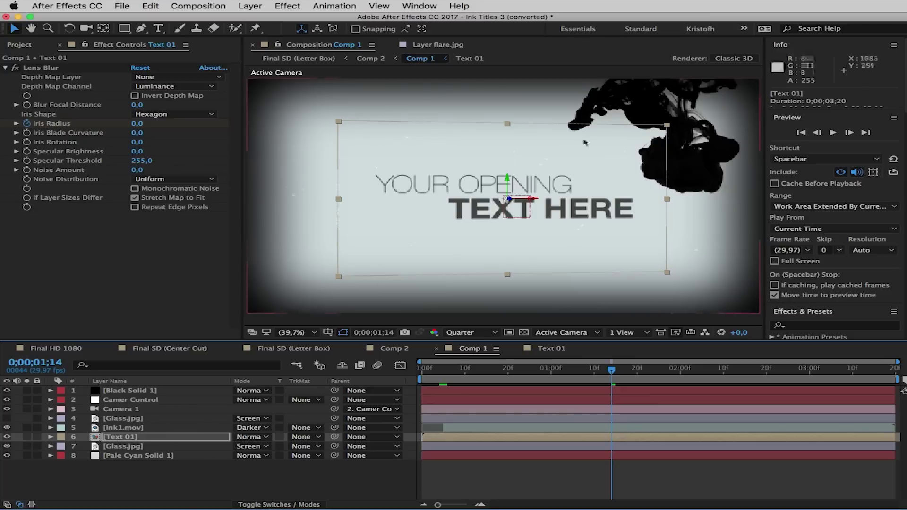
left_click(550, 352)
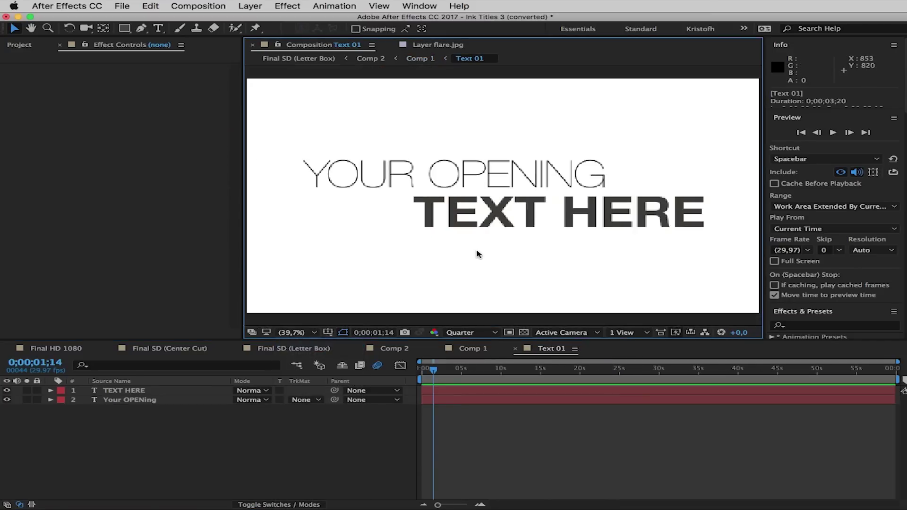
Step: Replace the Text 01 lines with 'Desde un tiempo' and 'muylejano', then view Comp 1
key("t")
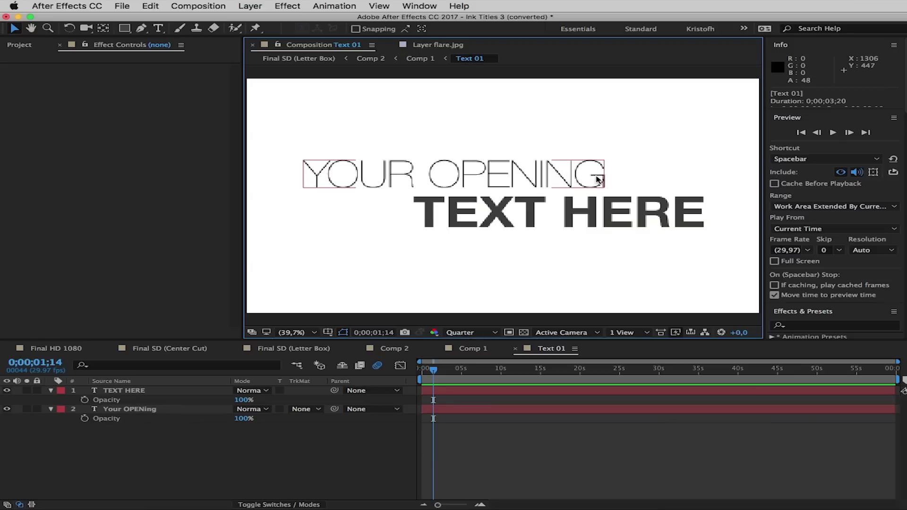
key("ctrl+t")
left_click_drag(608, 176, 276, 182)
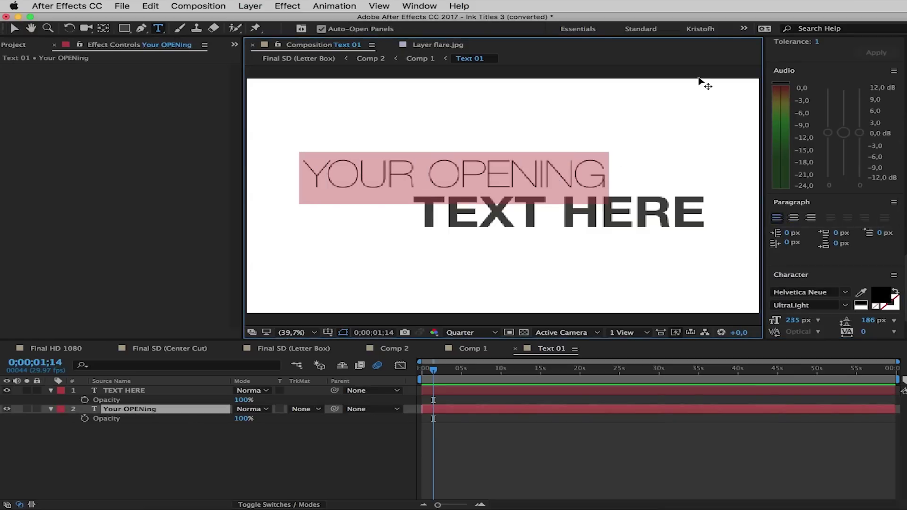
type("Desde un tiempo")
triple_click(663, 213)
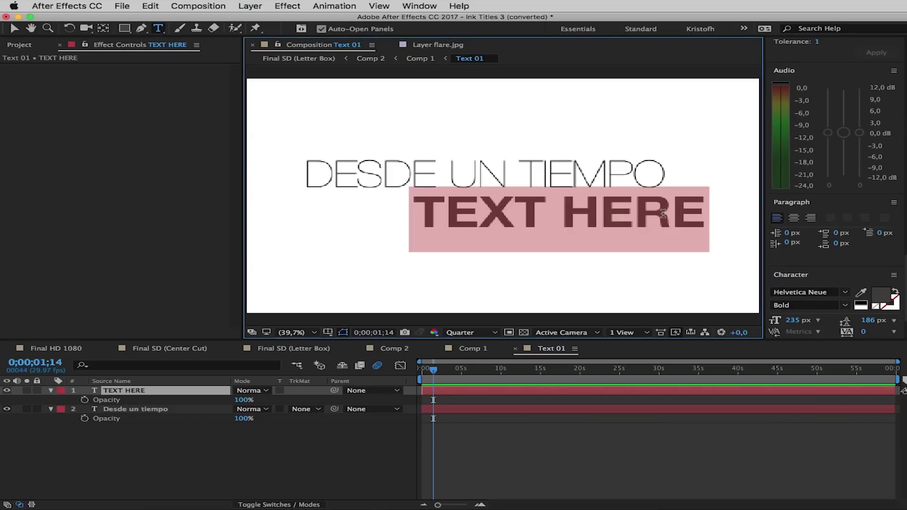
type("muyleja")
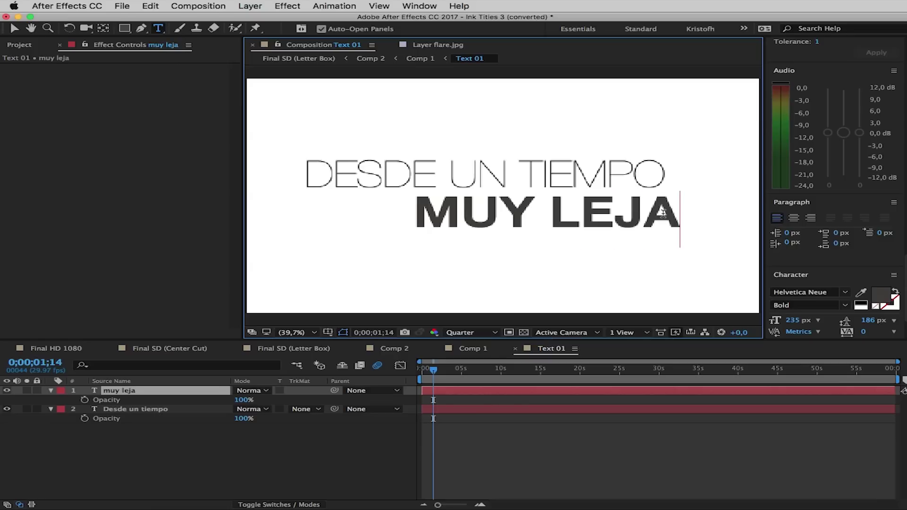
type("no")
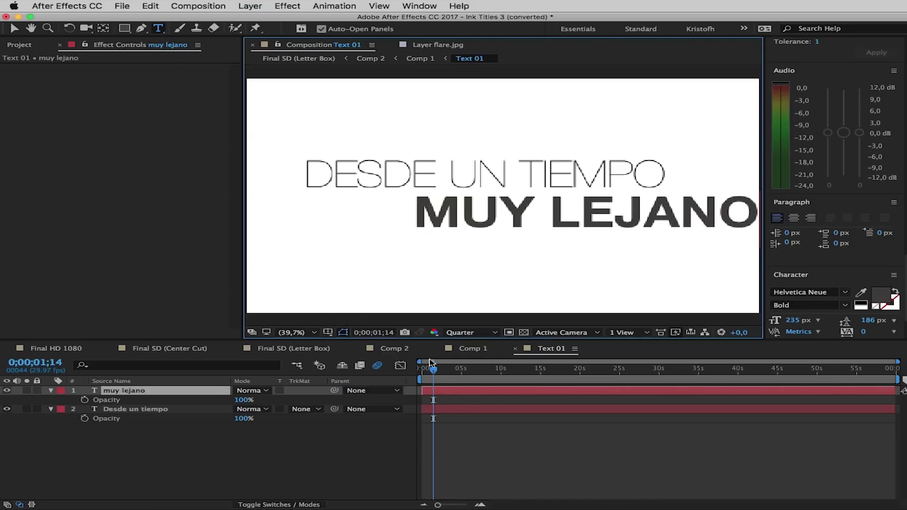
left_click(469, 350)
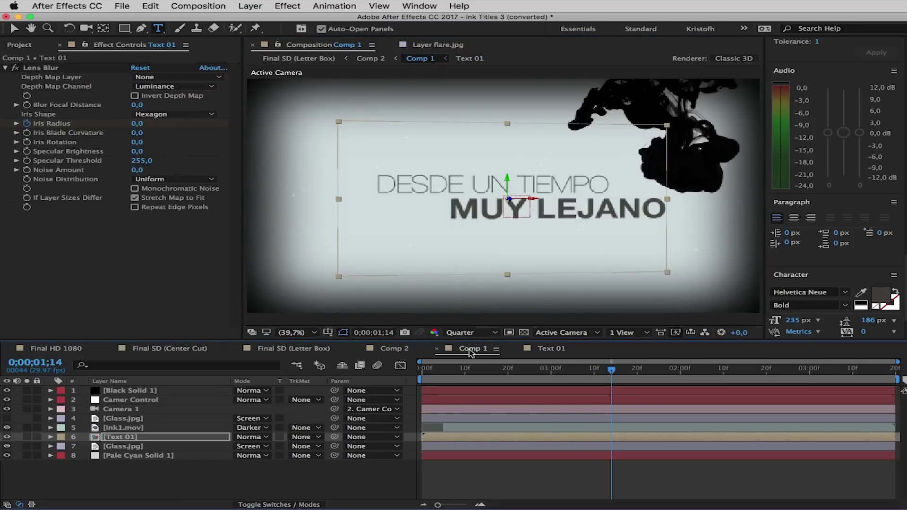
Step: Preview the main Comp 2 sequence from the start
left_click(399, 351)
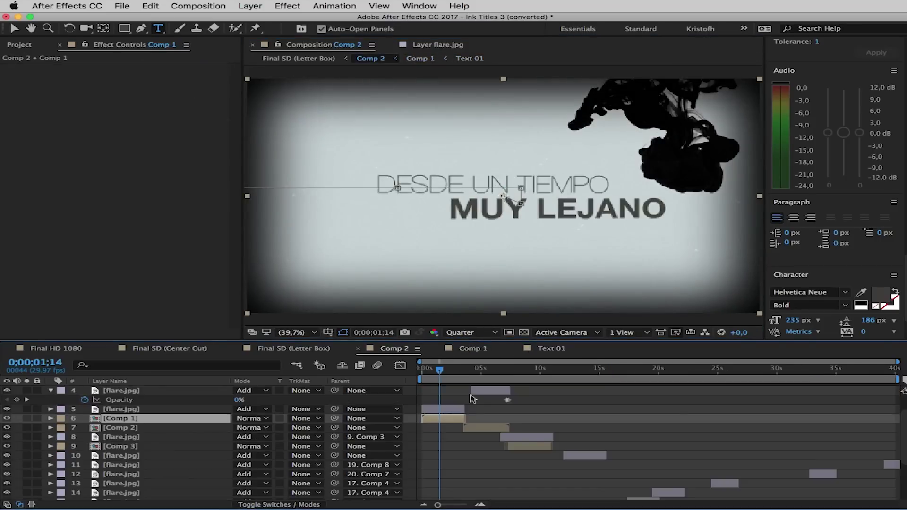
left_click_drag(450, 377, 422, 373)
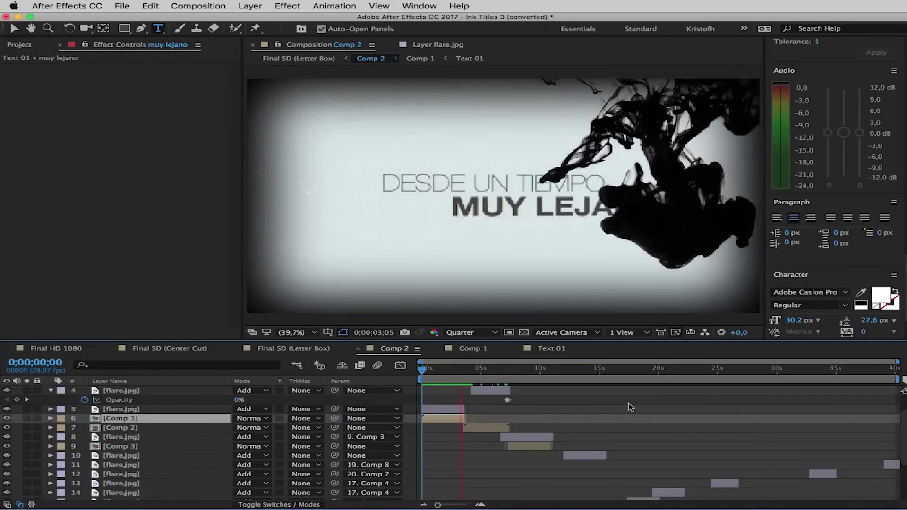
key("space")
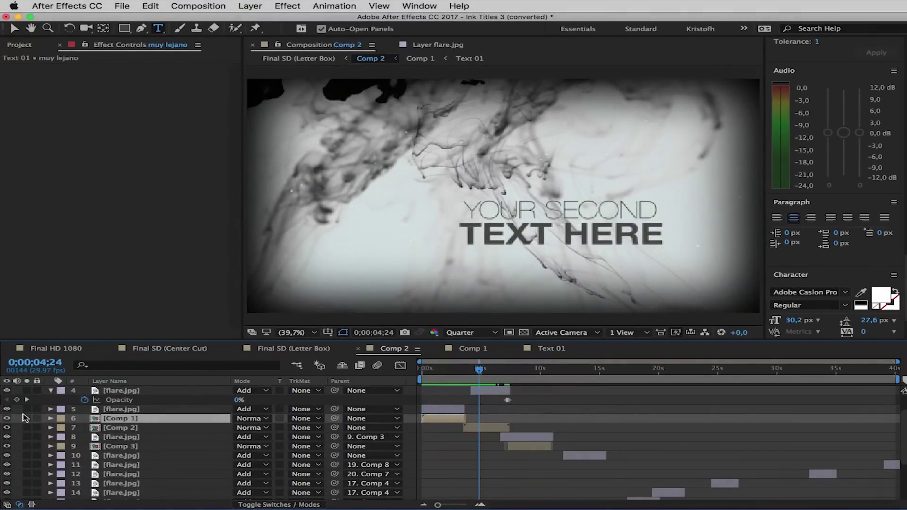
Step: Scrub the second title's comp, then open the third title's Text 03 precomp
double_click(133, 429)
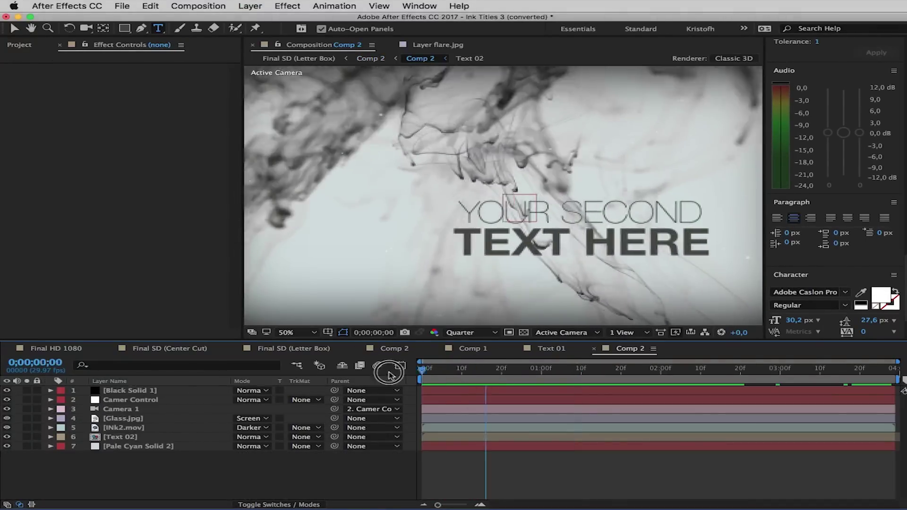
left_click_drag(577, 370, 686, 370)
left_click(472, 348)
left_click(399, 350)
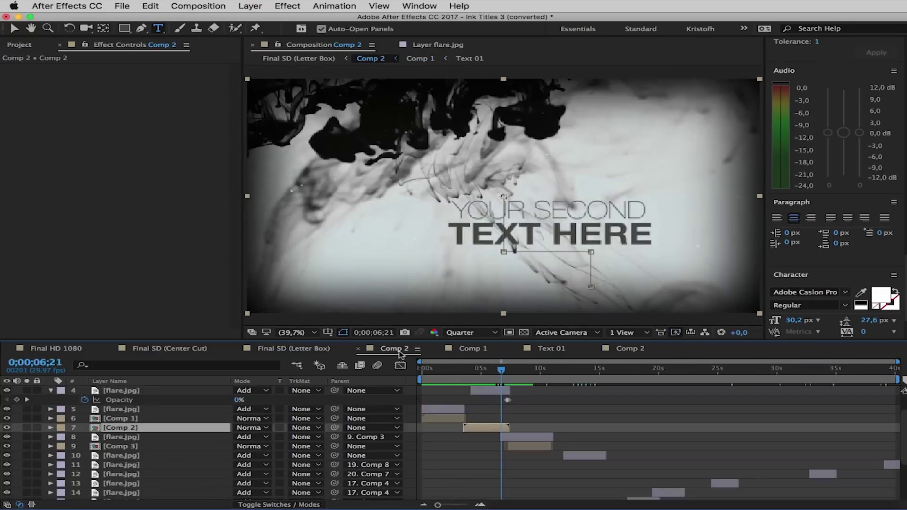
left_click(534, 370)
double_click(532, 445)
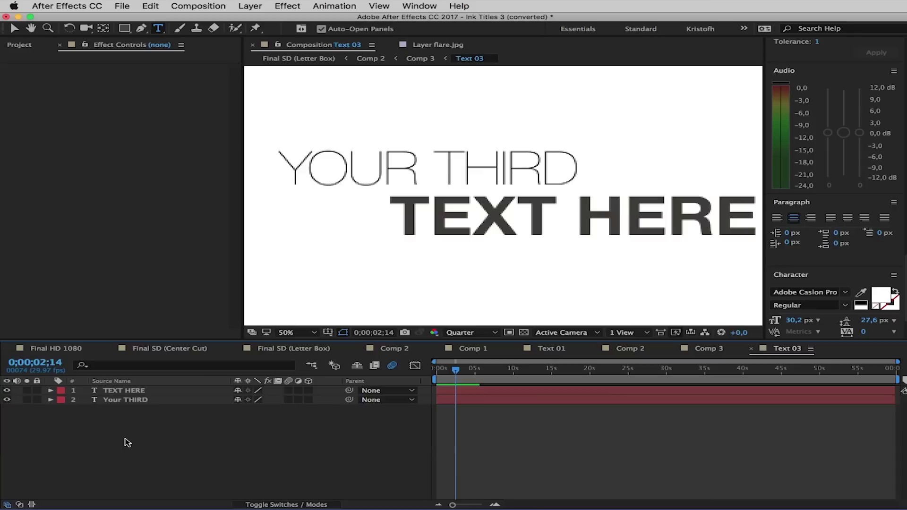
Step: Replace 'YOUR THIRD' with 'HOLA' in Text 03, fit the viewer, then go to Comp 1
left_click(548, 170)
key("super+a")
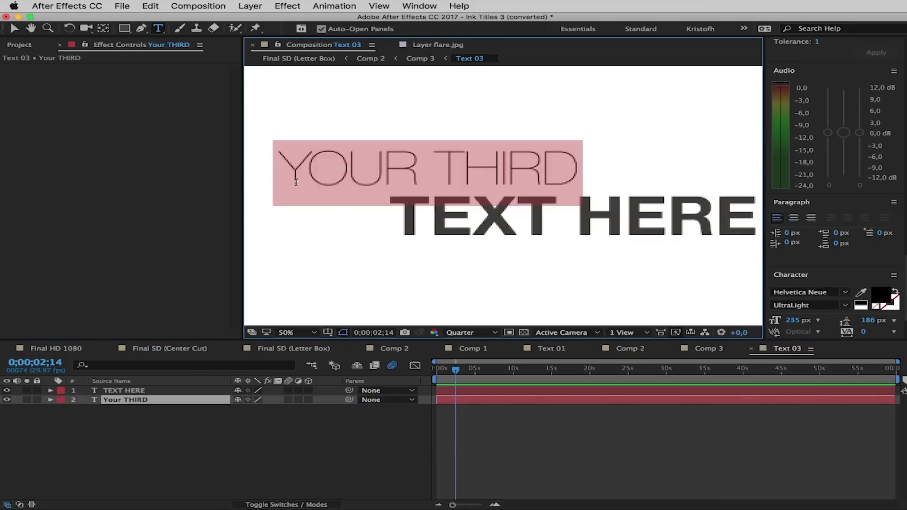
type("HOLA")
key("shift+Escape")
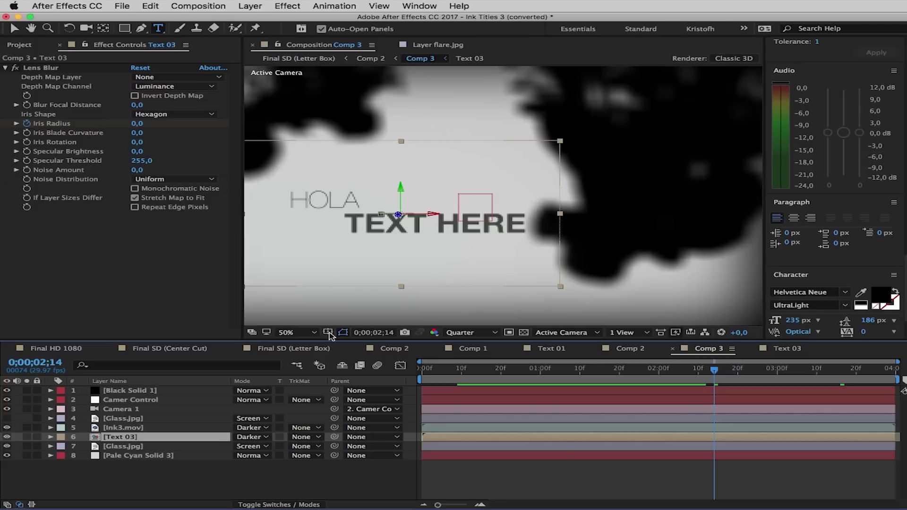
left_click(298, 333)
left_click(289, 342)
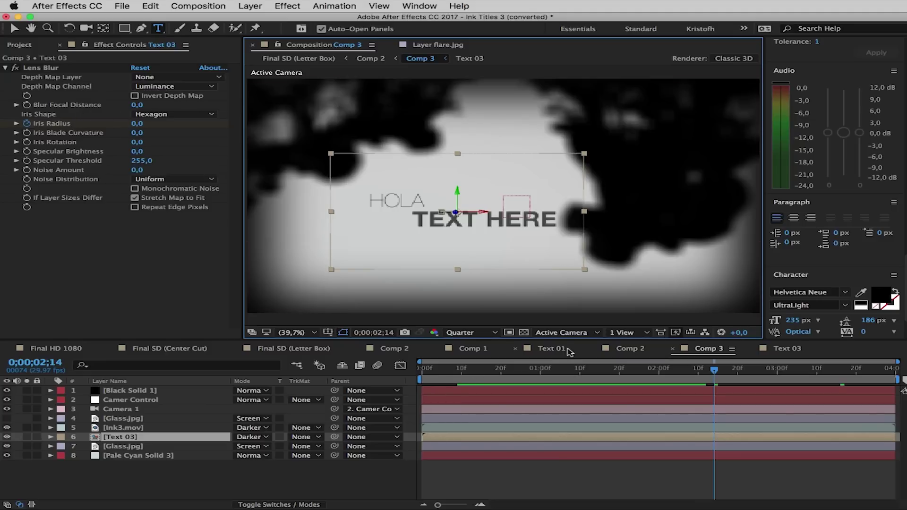
left_click(552, 349)
left_click(473, 350)
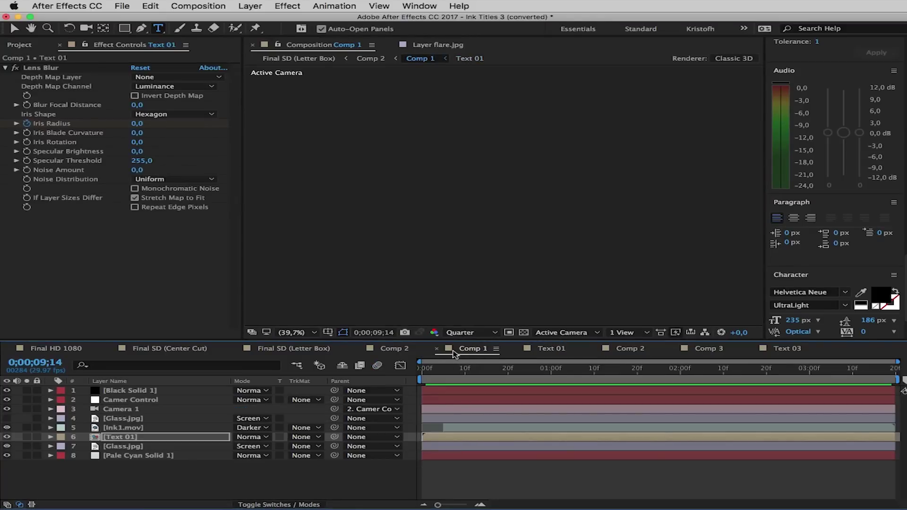
Step: In Comp 2, toggle the Comp 1 layer off and on and scrub the opening DESDE UN TIEMPO title
left_click(387, 348)
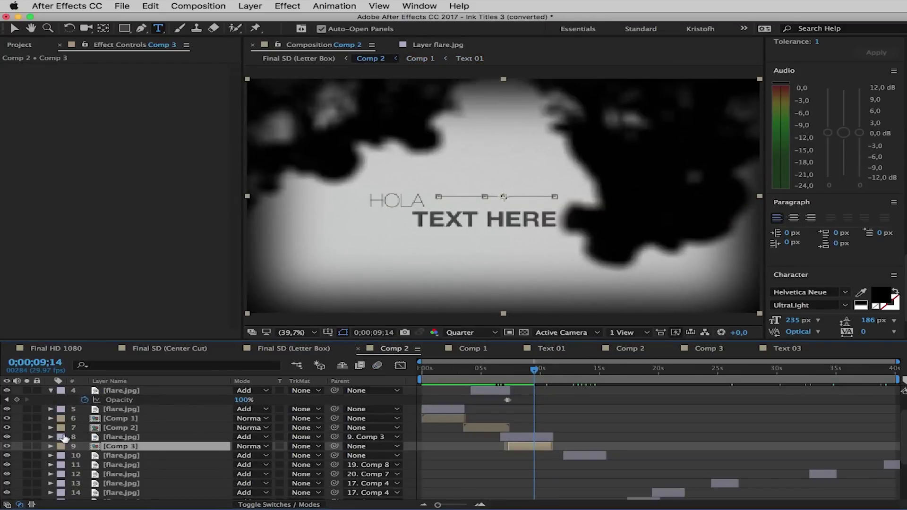
left_click(7, 447)
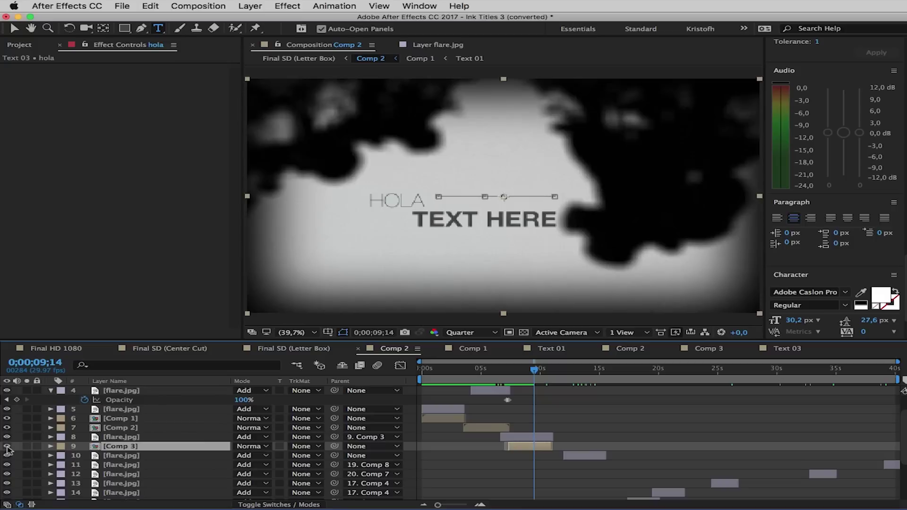
left_click(444, 418)
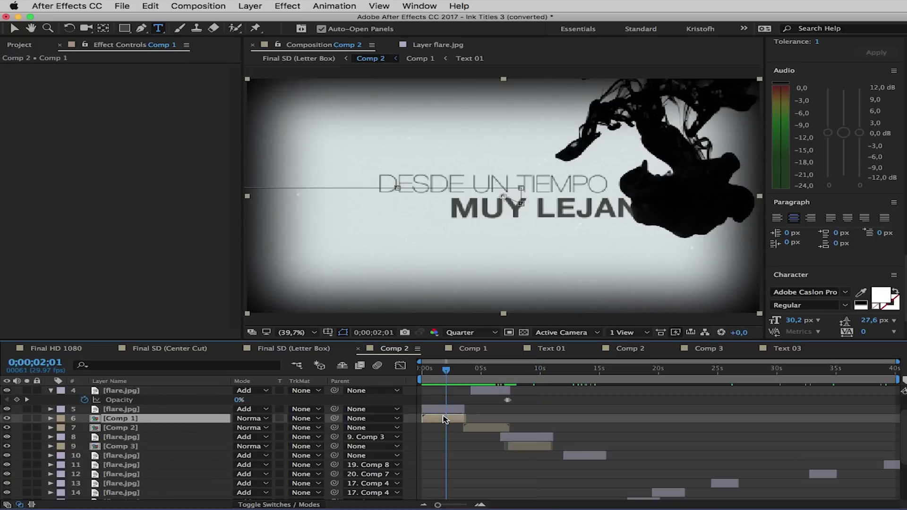
left_click(7, 418)
left_click(7, 418)
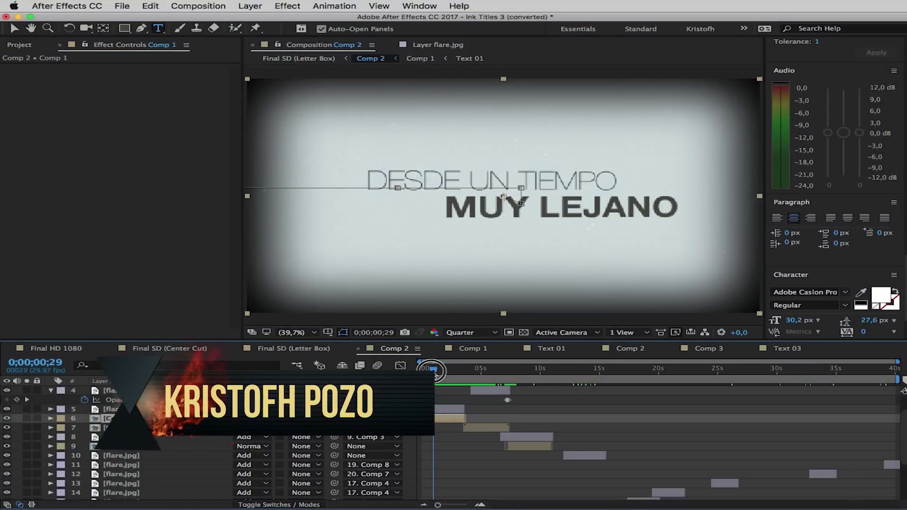
left_click_drag(431, 371, 434, 370)
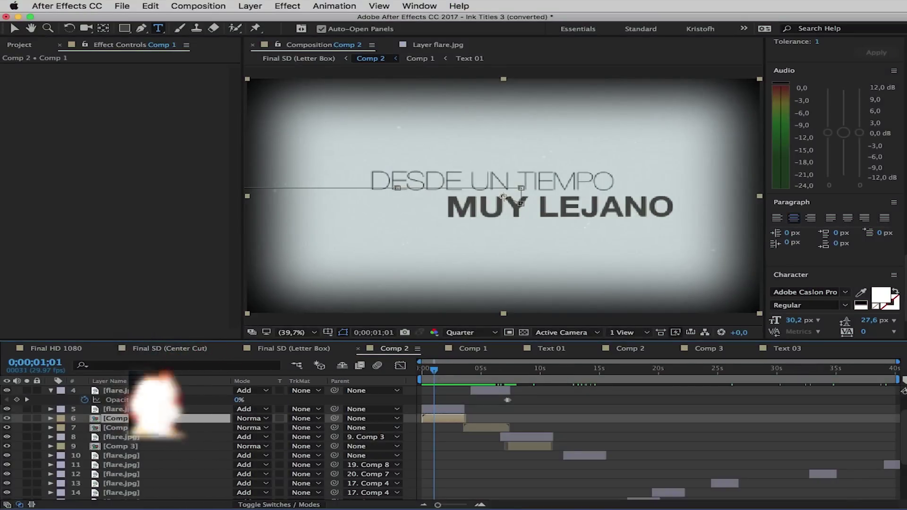